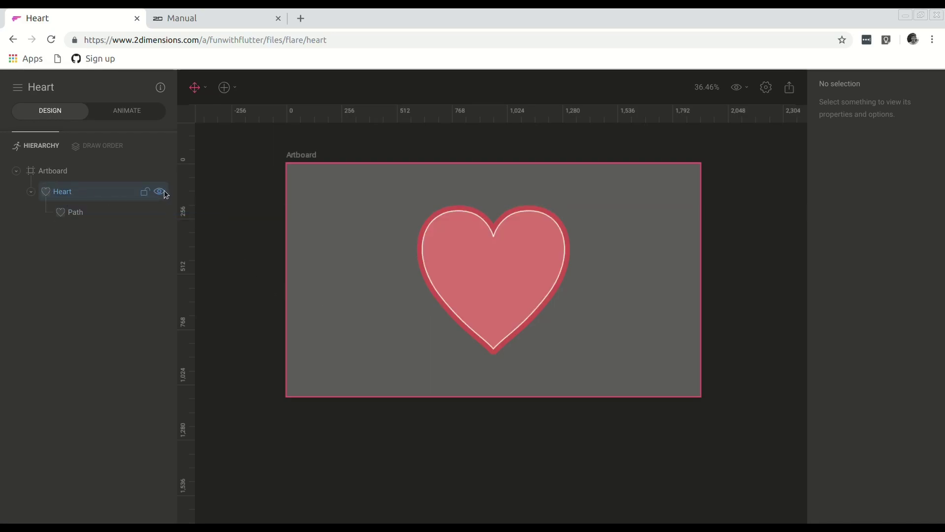
# Hide the Heart shape, select the Artboard and pick the Pen tool.
pyautogui.click(163, 192)
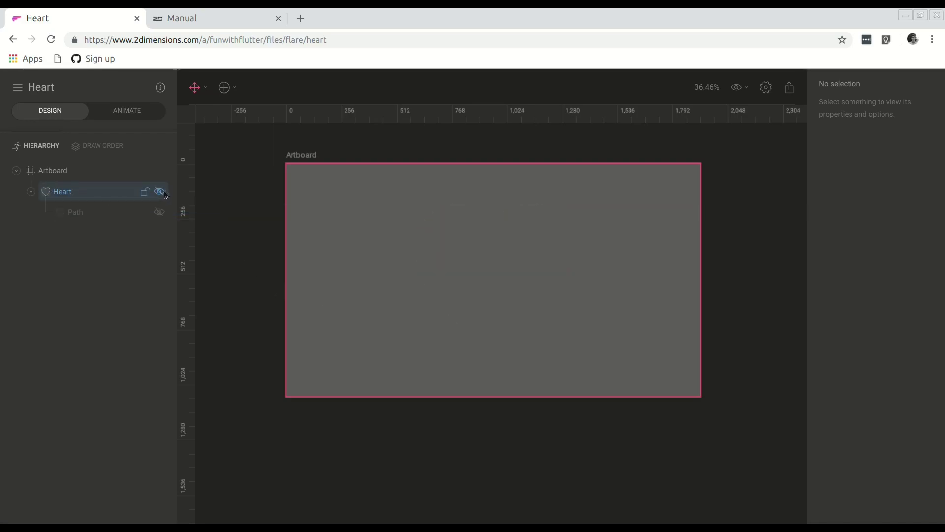
pyautogui.click(70, 169)
pyautogui.click(224, 87)
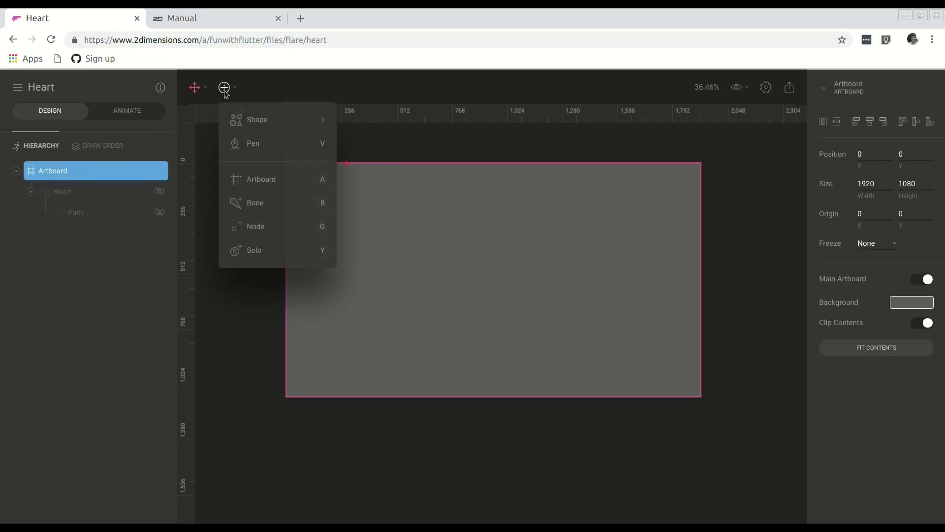
pyautogui.click(260, 142)
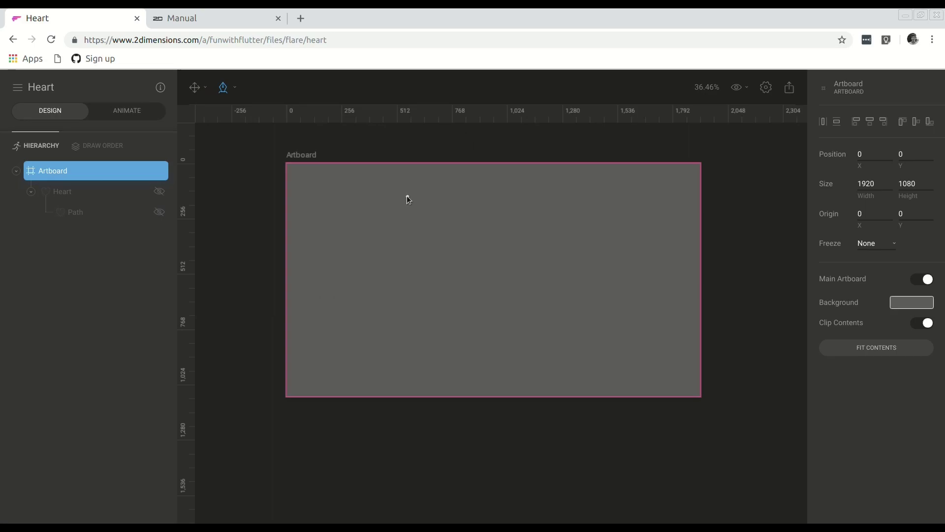
# Draw a trial path on the artboard, then undo its last two points.
pyautogui.click(502, 184)
pyautogui.moveTo(501, 183); pyautogui.dragTo(415, 246)
pyautogui.click(540, 267)
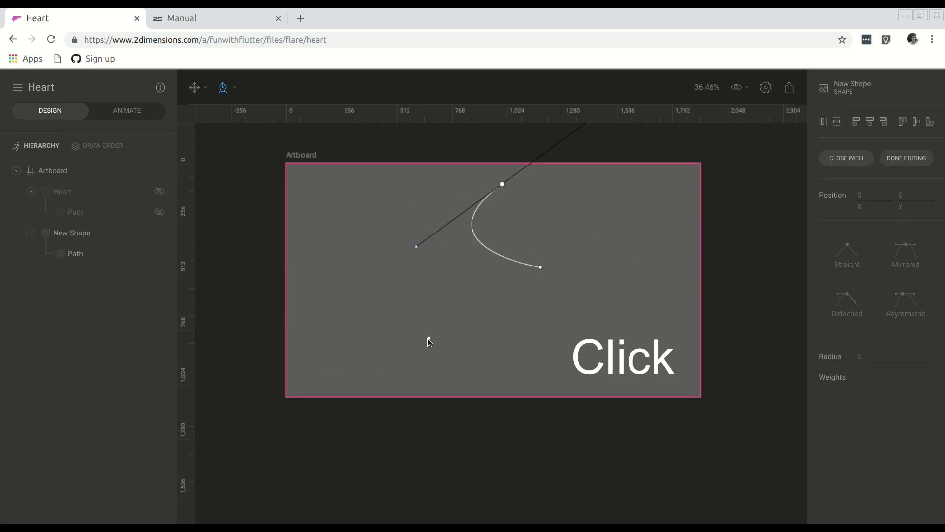
pyautogui.click(427, 338)
pyautogui.click(394, 265)
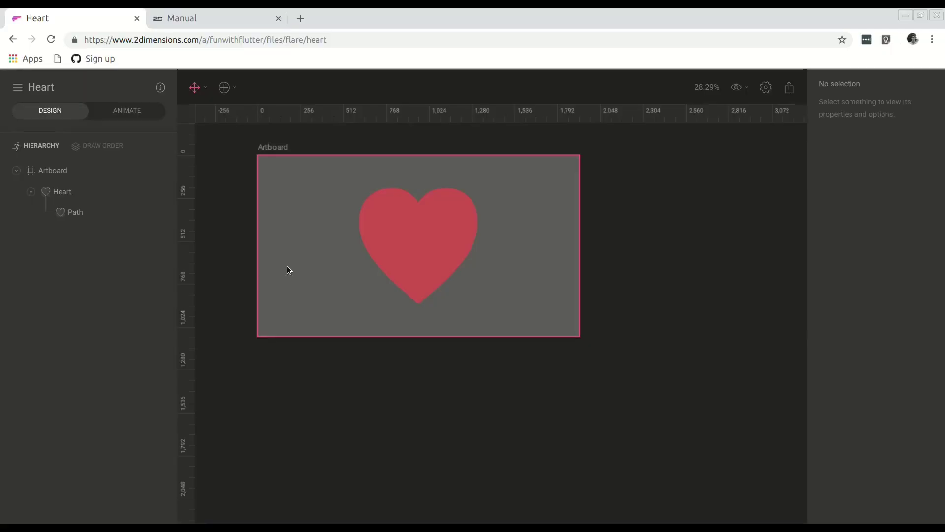
pyautogui.scroll(3, 289, 268)
pyautogui.scroll(-5, 289, 267)
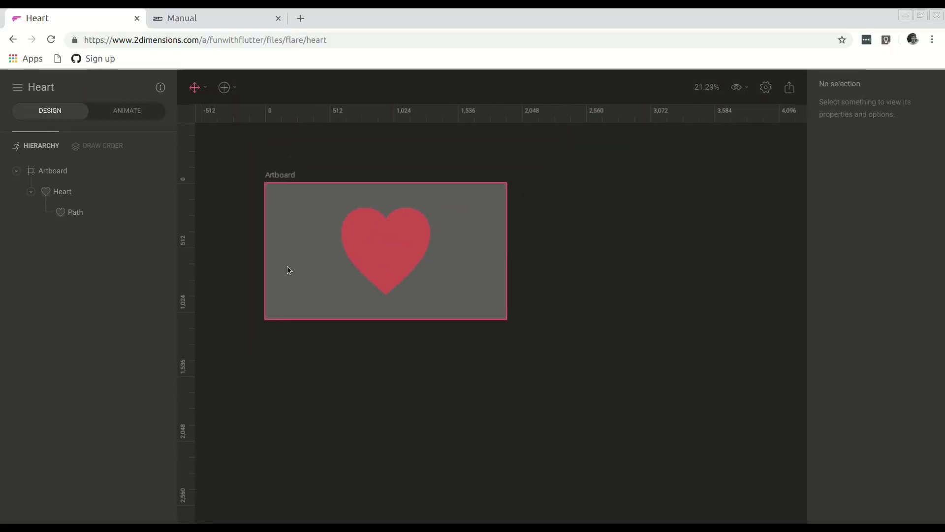
pyautogui.moveTo(289, 268); pyautogui.dragTo(367, 312)
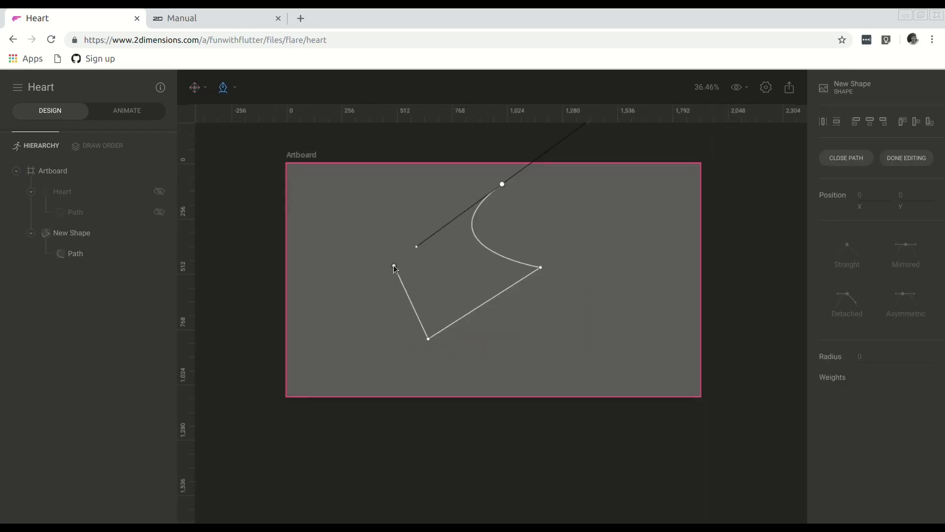
pyautogui.hotkey('ctrl', 'z')
pyautogui.hotkey('ctrl', 'z')
pyautogui.hotkey('ctrl', 'z')
pyautogui.hotkey('ctrl', 'z')
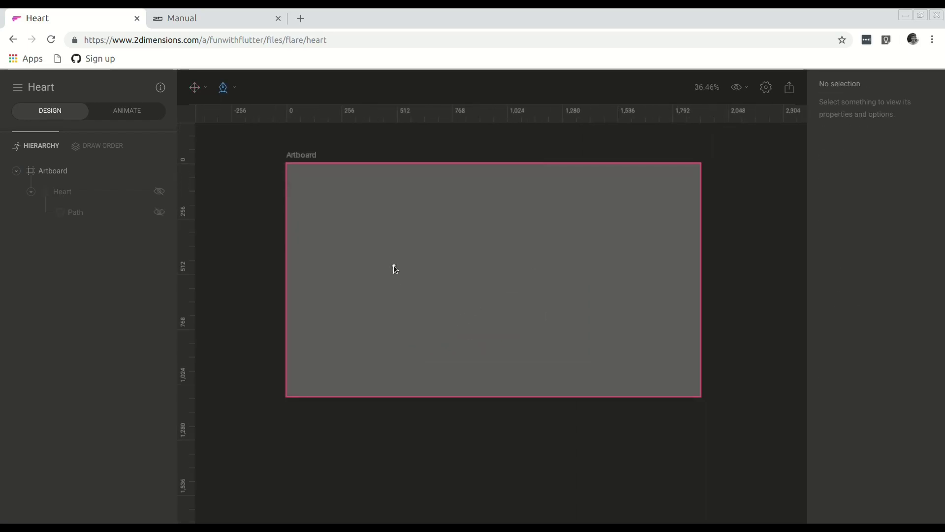
# Draw a new four-point straight-segment path and select its corner point.
pyautogui.click(392, 224)
pyautogui.click(518, 217)
pyautogui.click(526, 271)
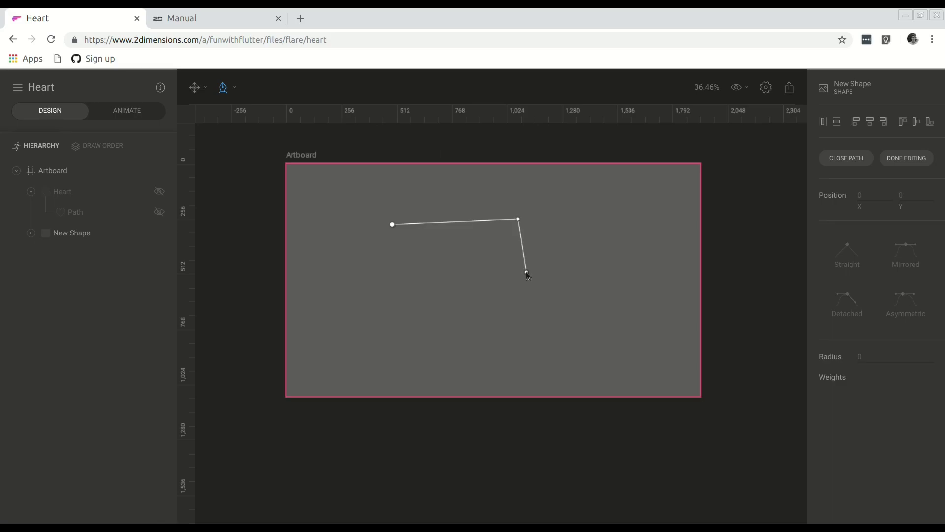
pyautogui.click(483, 342)
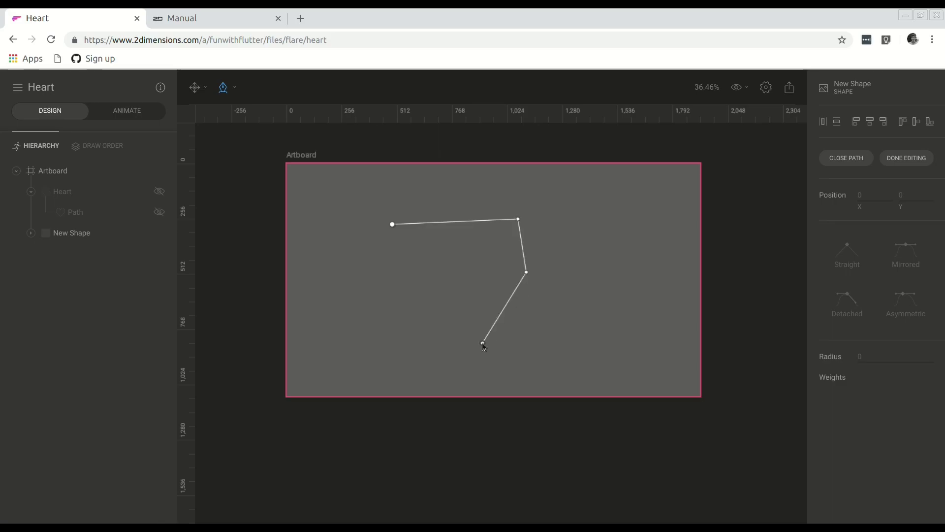
pyautogui.click(518, 220)
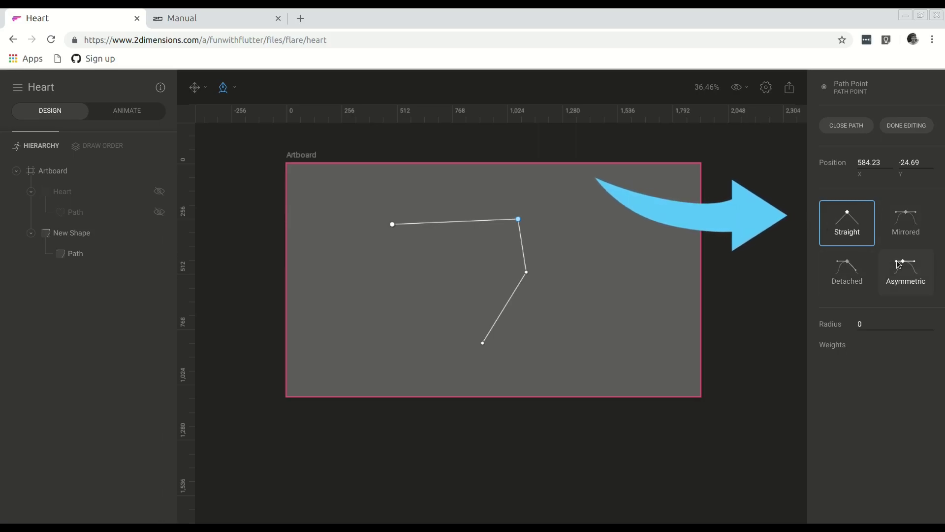
# Make the corner point Mirrored and pull its handle outward to curve the path.
pyautogui.click(900, 219)
pyautogui.scroll(3, 526, 217)
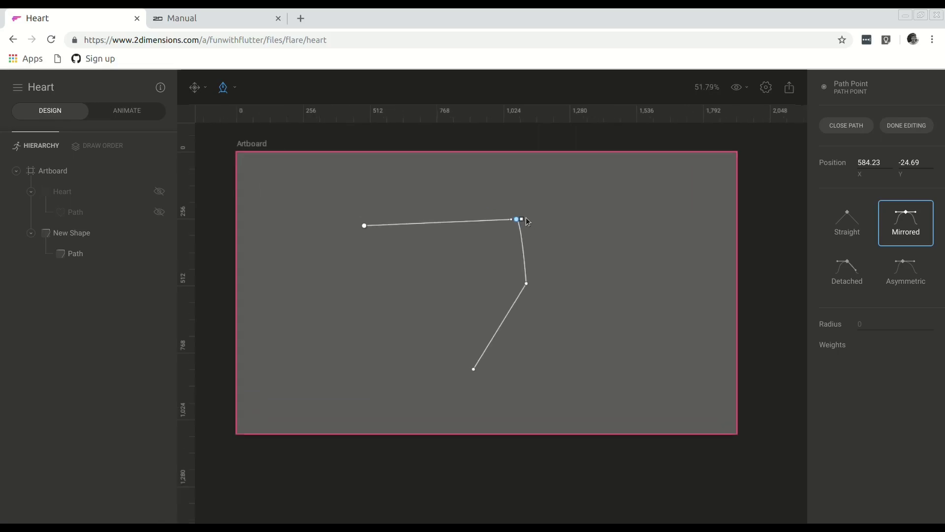
pyautogui.click(517, 220)
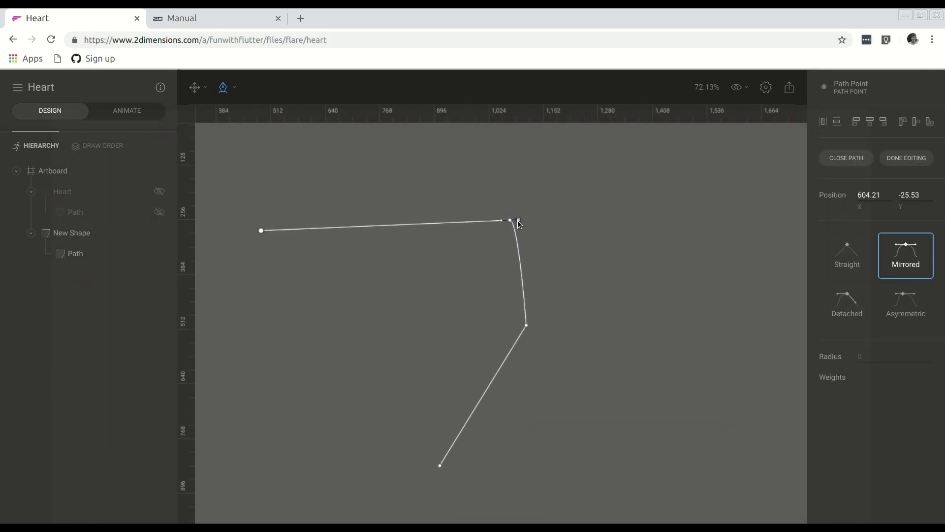
pyautogui.moveTo(517, 220); pyautogui.dragTo(570, 243)
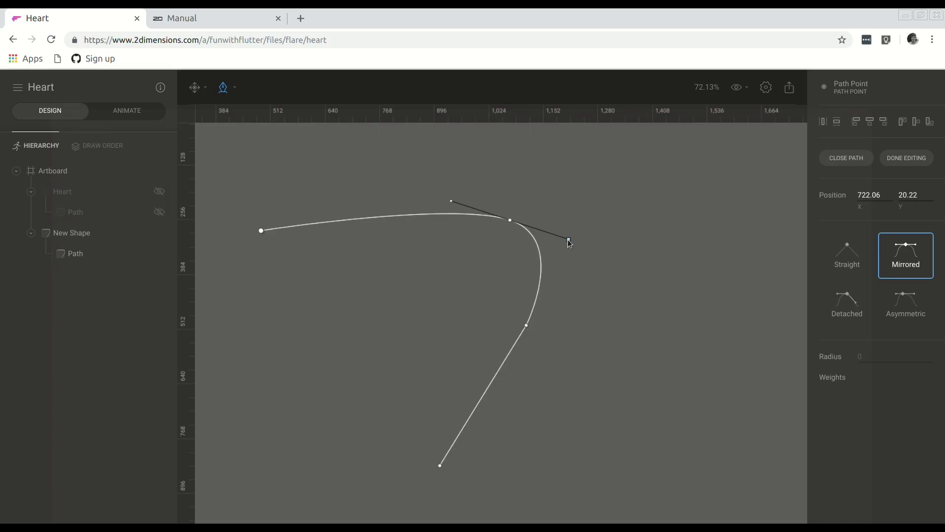
# Reshape one handle as Detached, re-mirror the handles, then revert the point to a corner.
pyautogui.click(841, 307)
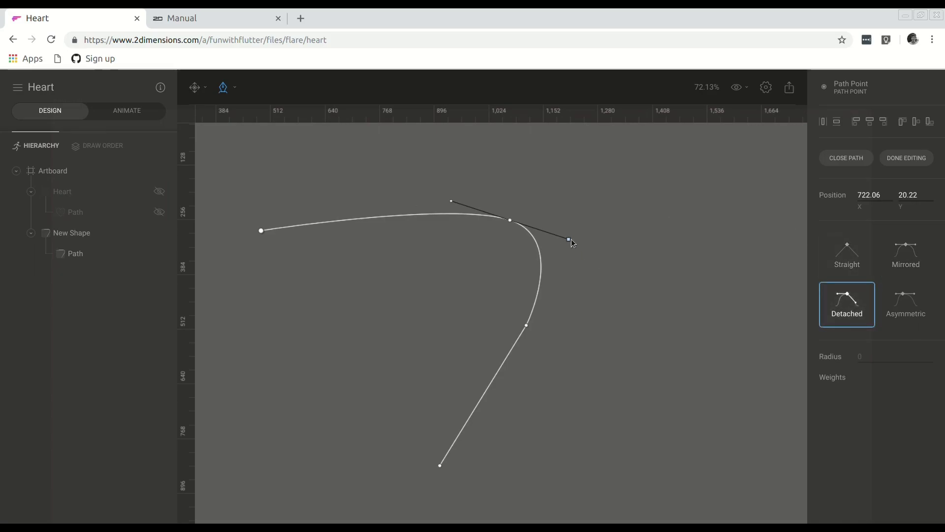
pyautogui.moveTo(571, 240); pyautogui.dragTo(577, 190)
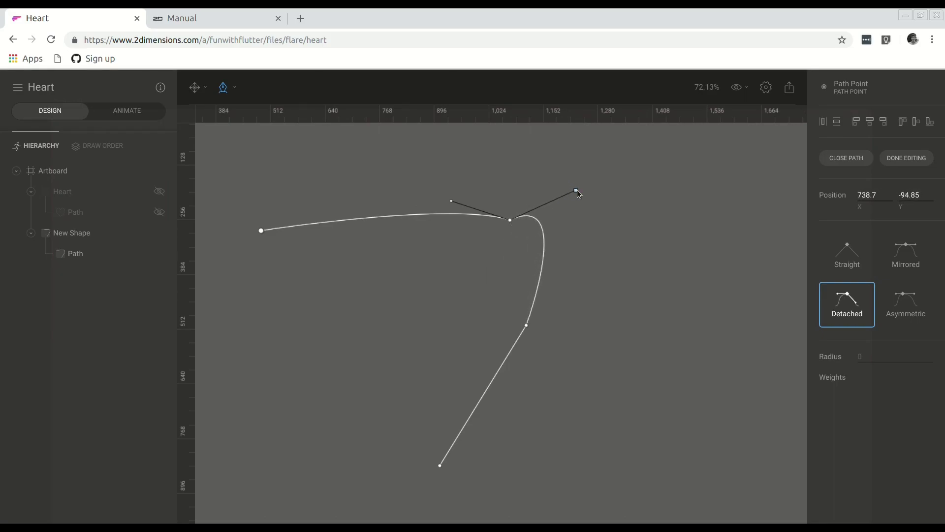
pyautogui.click(906, 252)
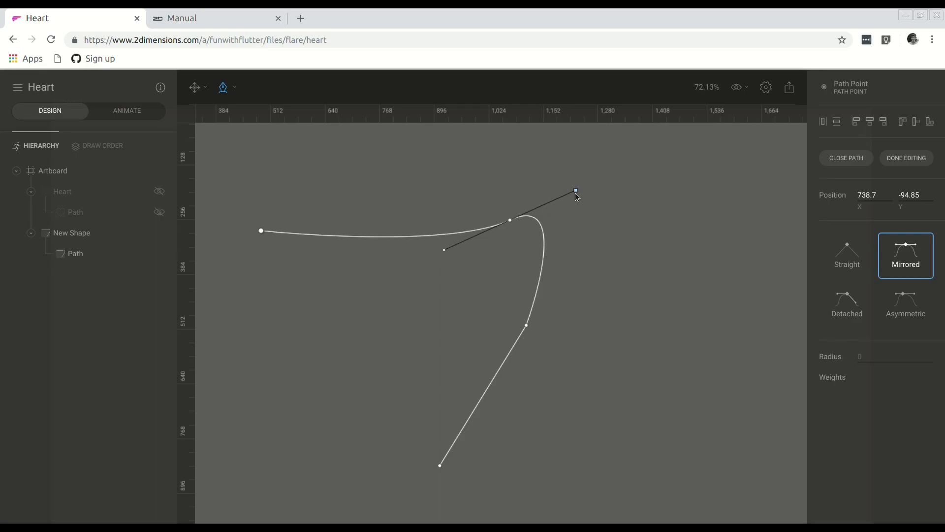
pyautogui.click(852, 264)
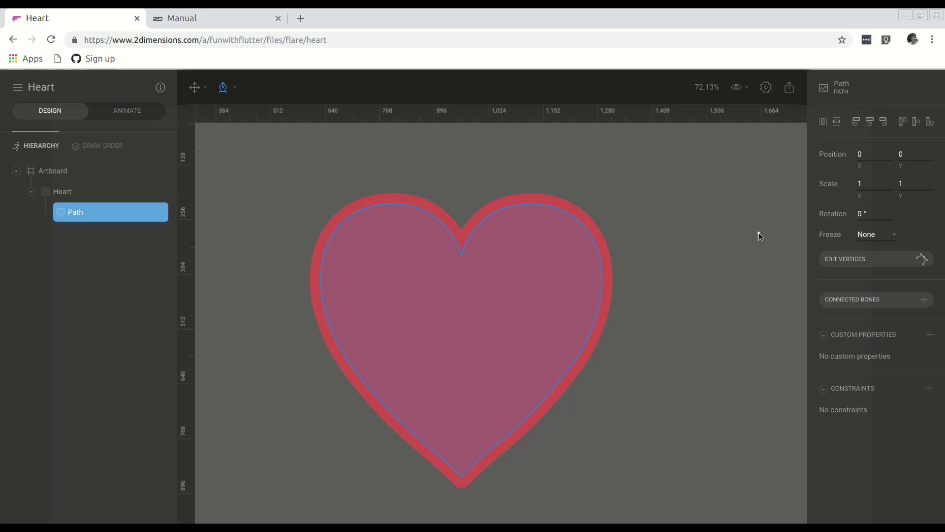
# Check the heart's top-centre, upper-right, right-side and bottom-tip vertices, then enter Animate mode.
pyautogui.click(840, 258)
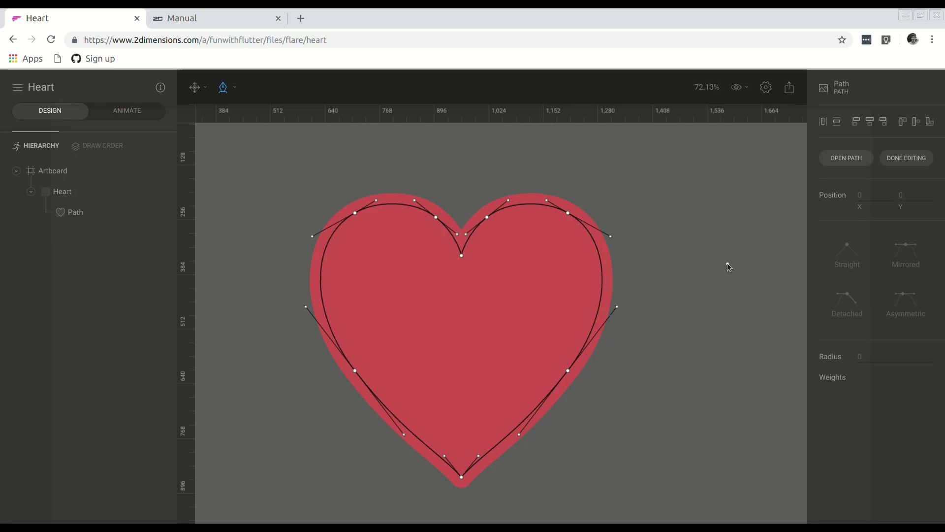
pyautogui.click(461, 255)
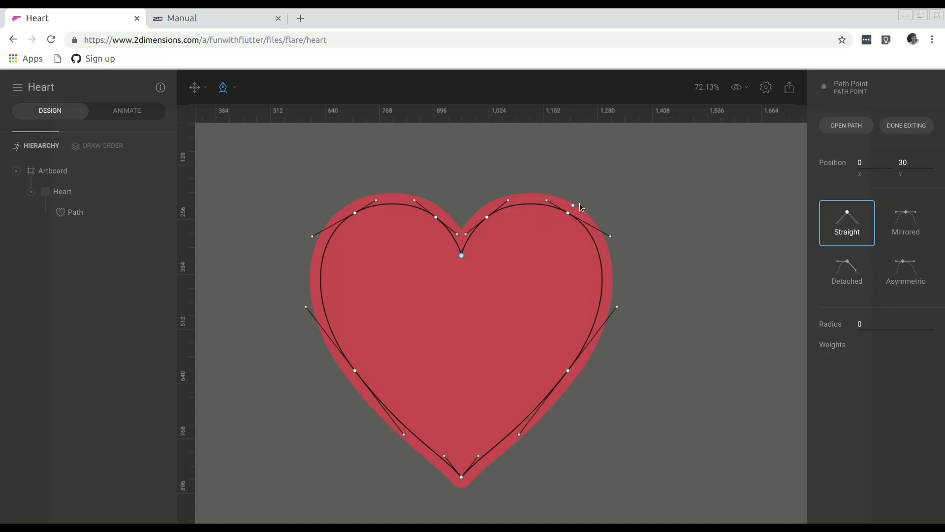
pyautogui.click(567, 214)
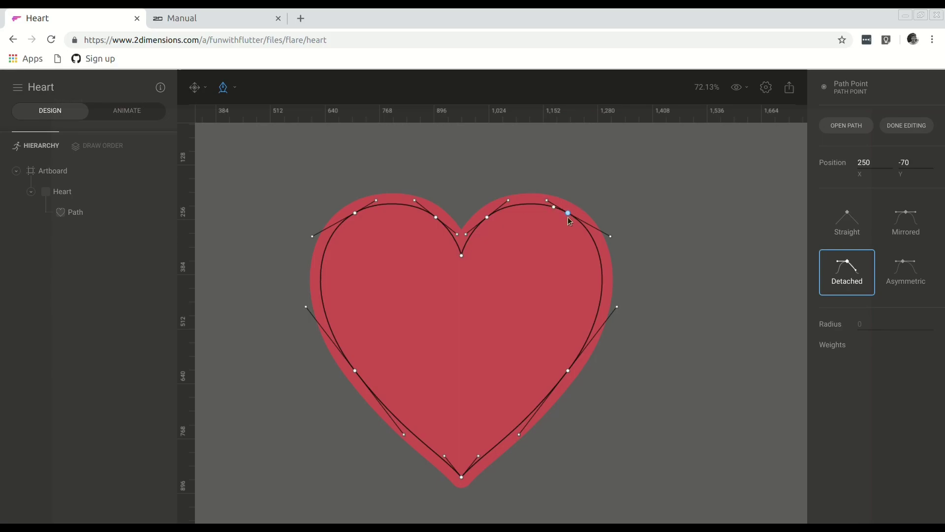
pyautogui.click(569, 371)
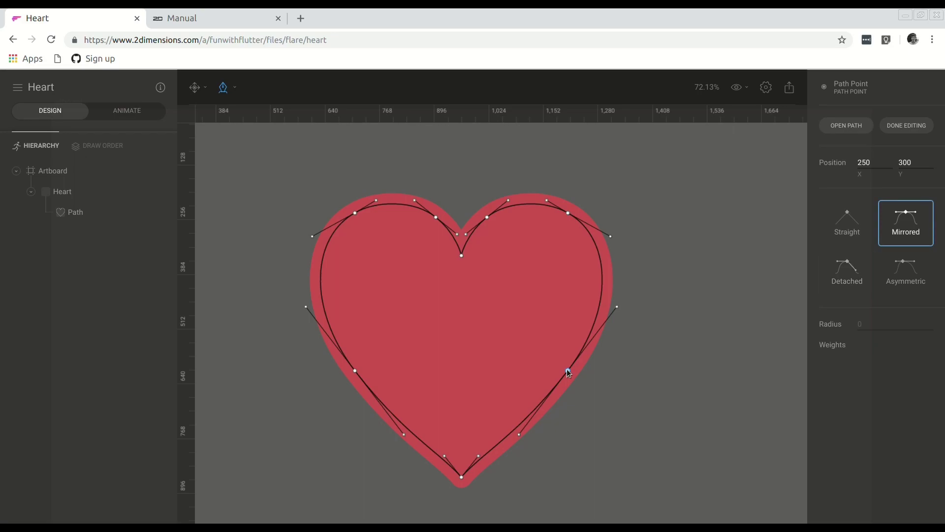
pyautogui.click(462, 476)
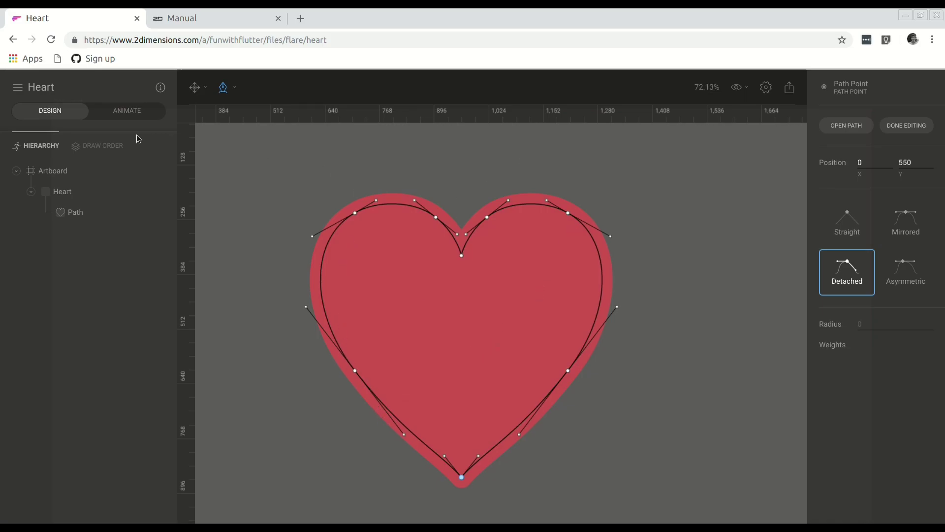
pyautogui.click(133, 111)
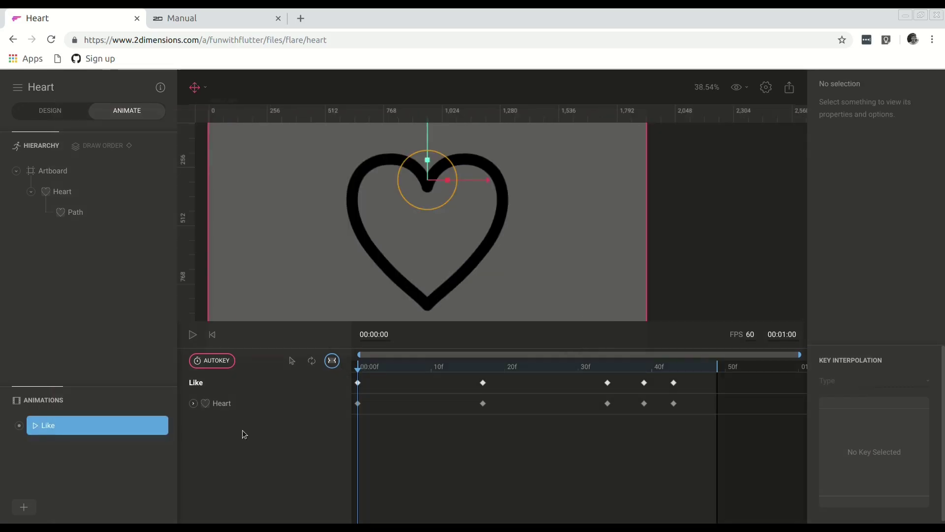
pyautogui.click(193, 334)
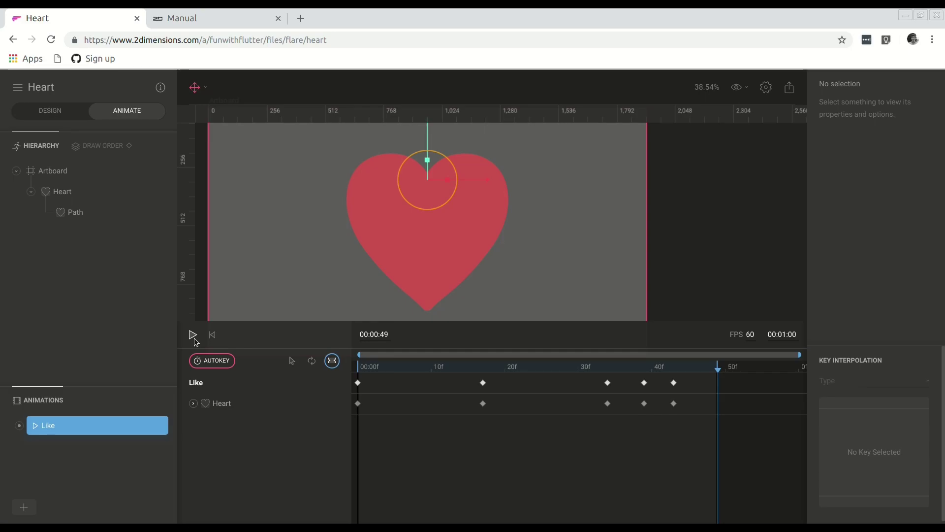
pyautogui.click(193, 336)
pyautogui.click(192, 336)
pyautogui.click(194, 339)
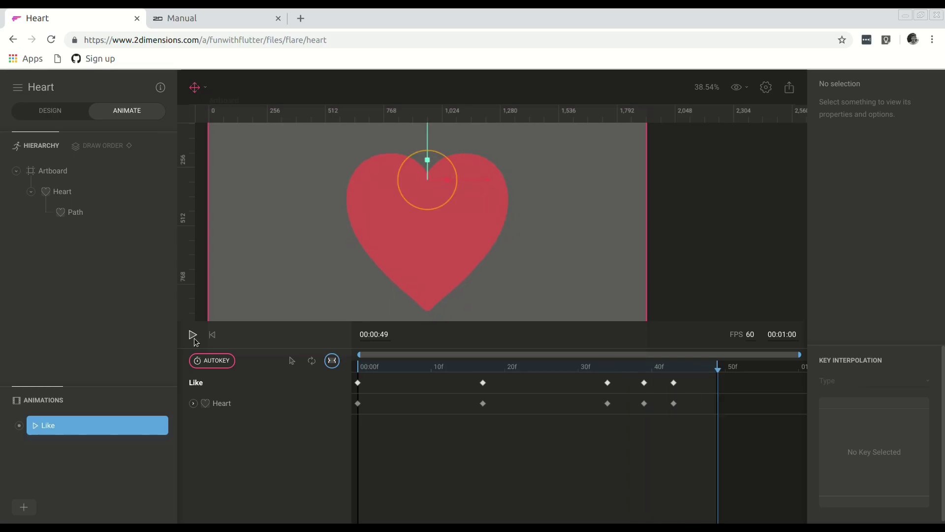
pyautogui.click(193, 336)
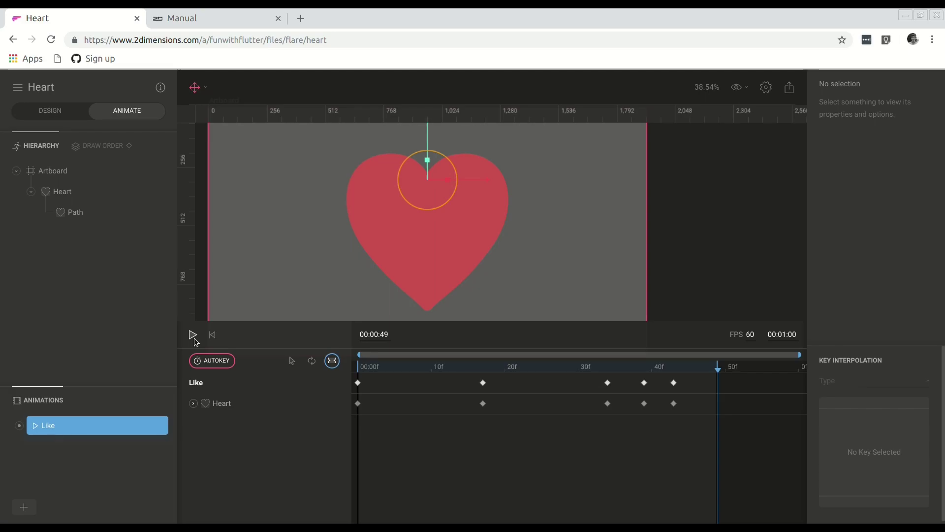
# In Design mode, select the Heart and set its stroke Trim Path mode to Sequential.
pyautogui.click(55, 118)
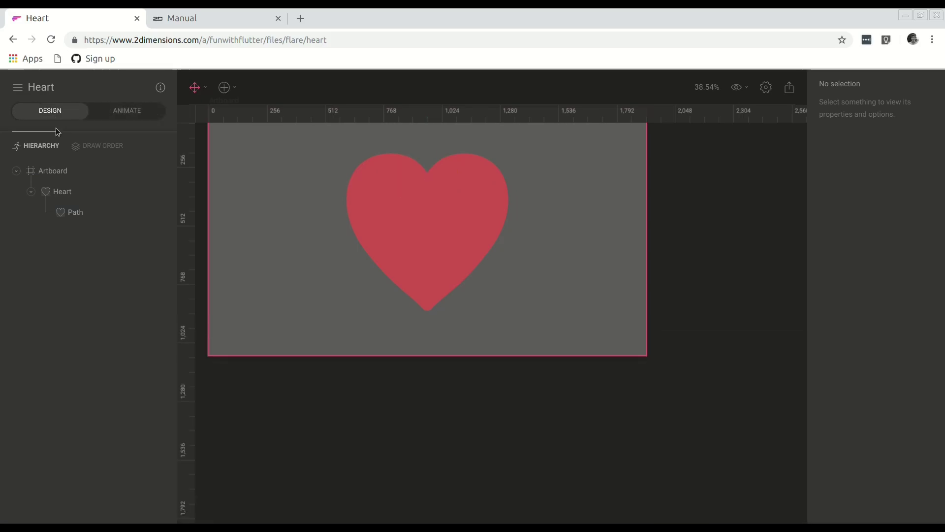
pyautogui.click(64, 191)
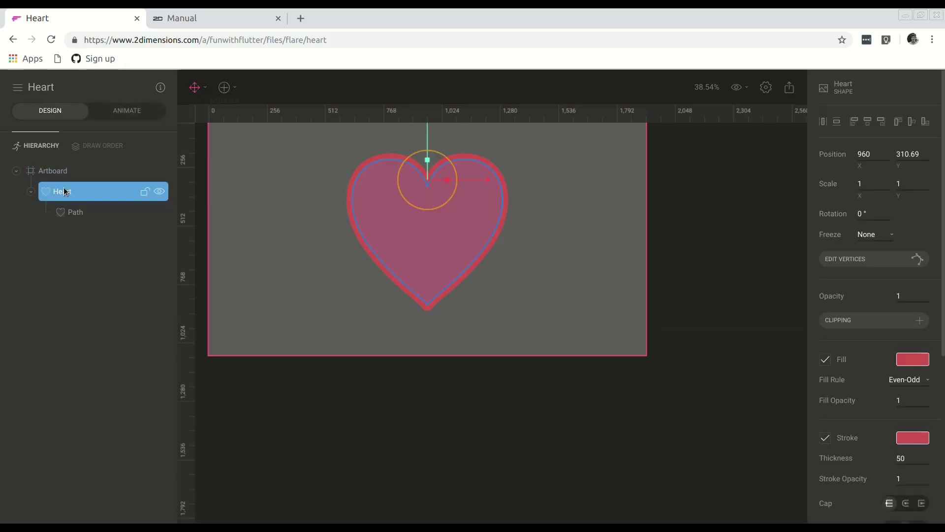
pyautogui.scroll(-5, 870, 322)
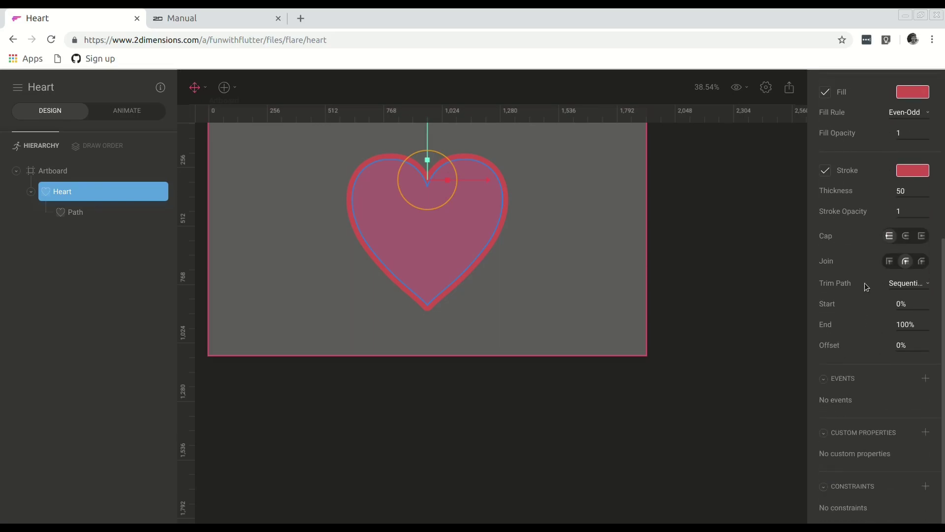
pyautogui.click(910, 288)
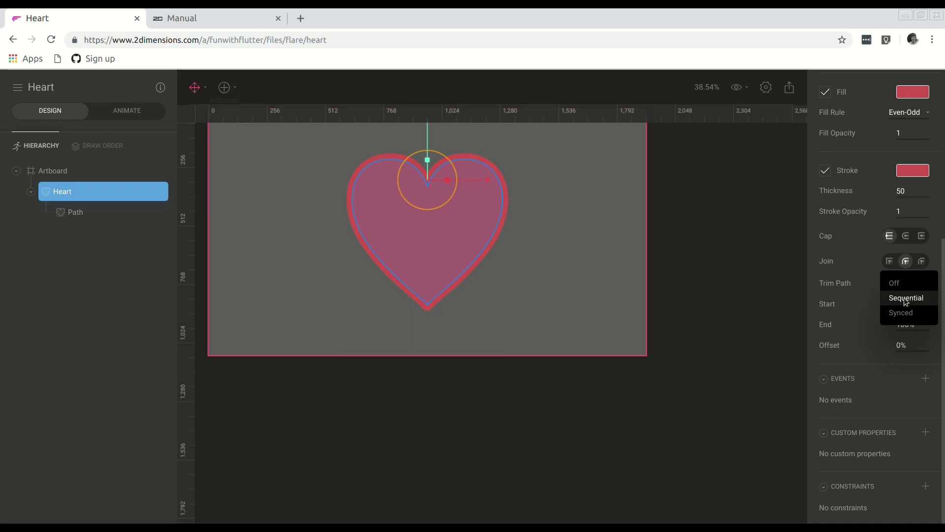
pyautogui.click(905, 299)
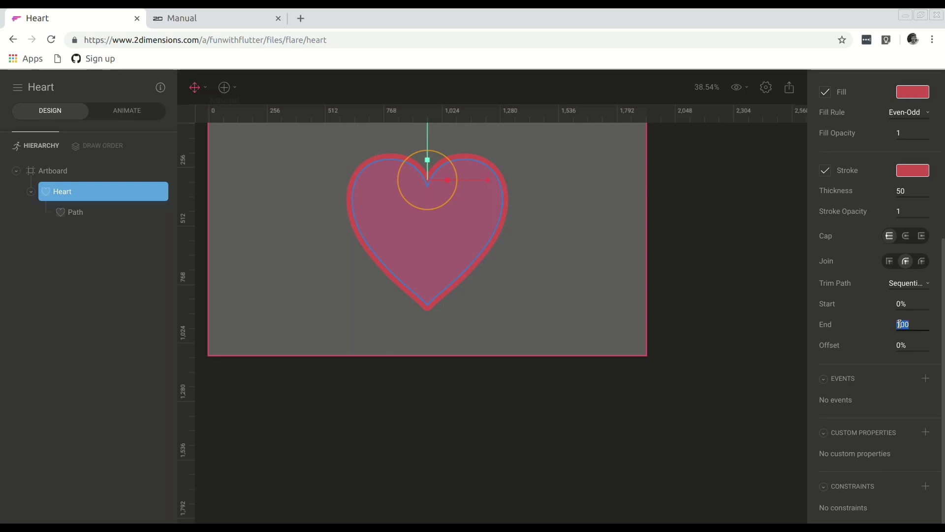
# Set the Trim Path End to 50, deselect to view the stroke, then reselect the heart.
pyautogui.write('50')
pyautogui.press('Return')
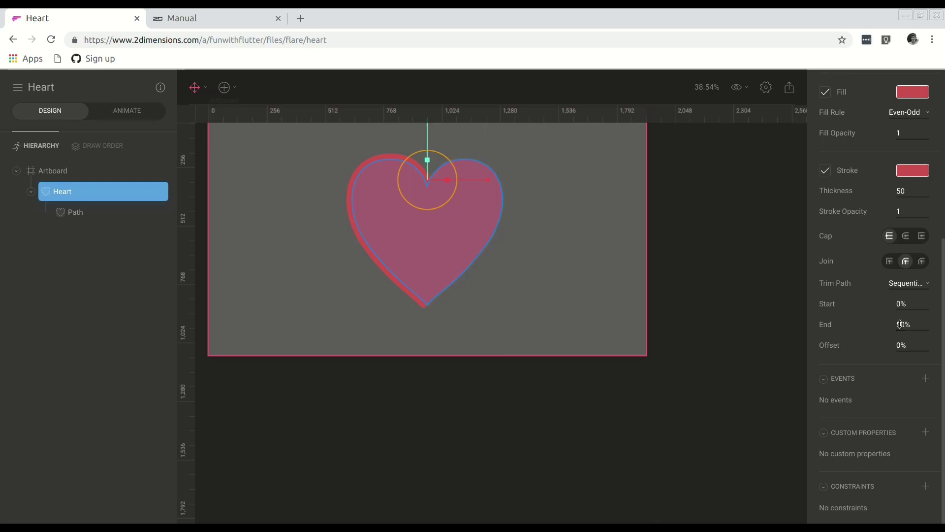
pyautogui.click(600, 240)
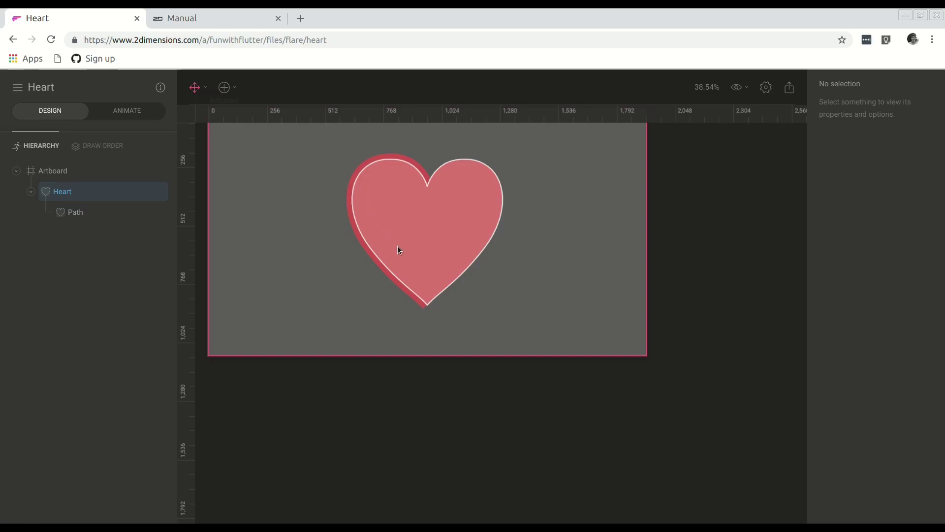
pyautogui.click(436, 303)
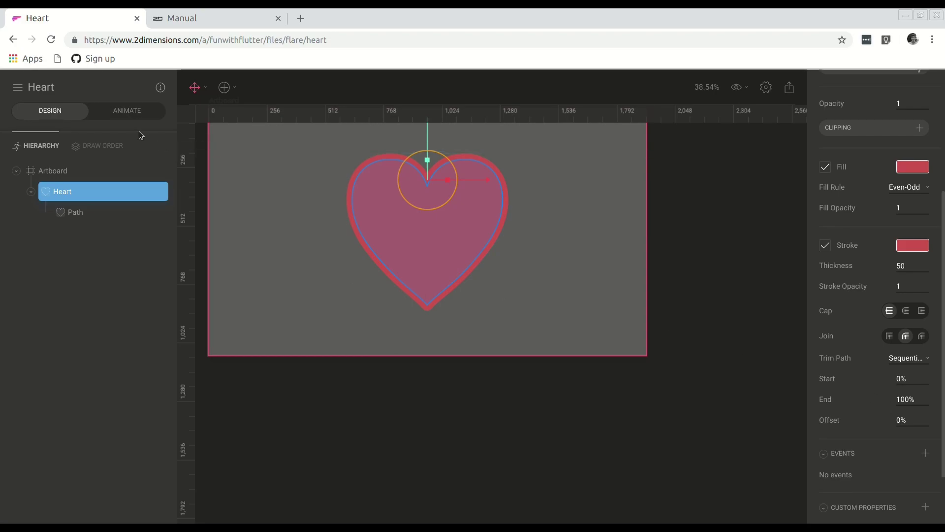
# In Animate mode, expand the Heart track, select the first Stroke End key, and check frames 0 and 17.
pyautogui.click(127, 110)
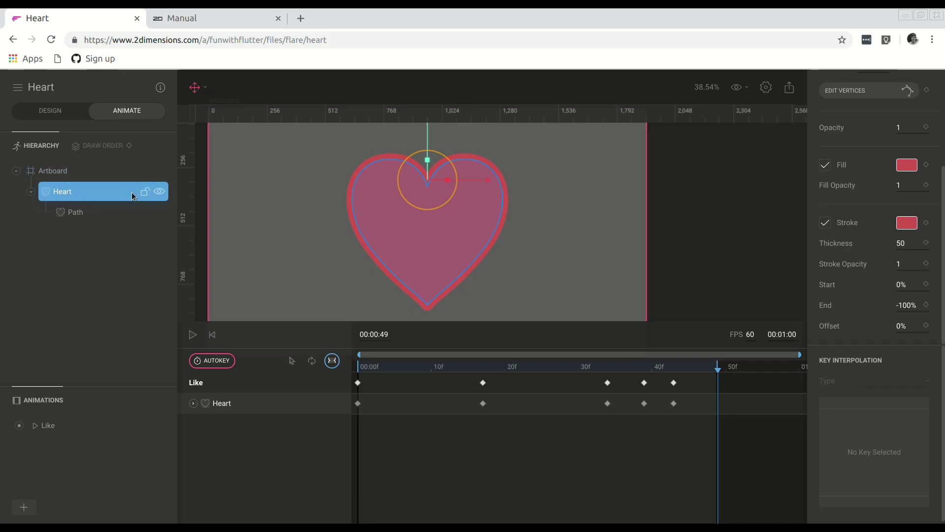
pyautogui.click(194, 405)
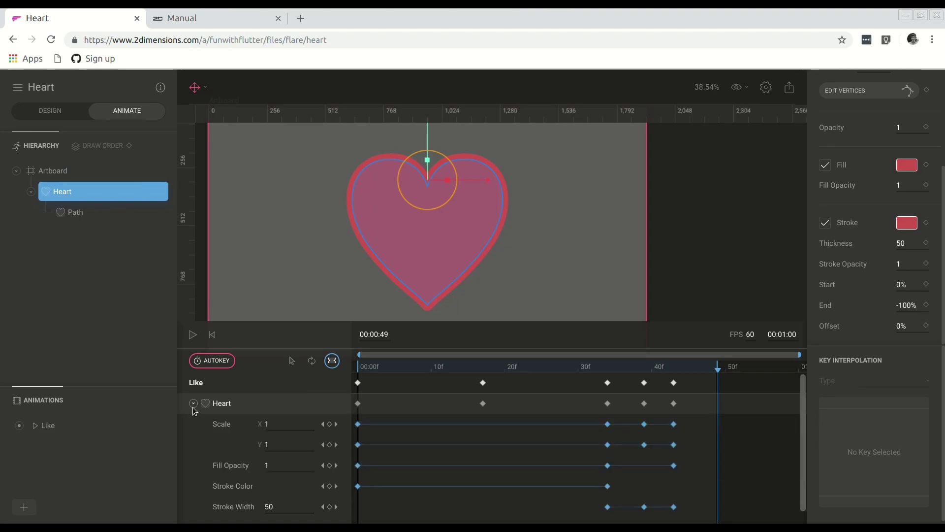
pyautogui.scroll(-1, 221, 458)
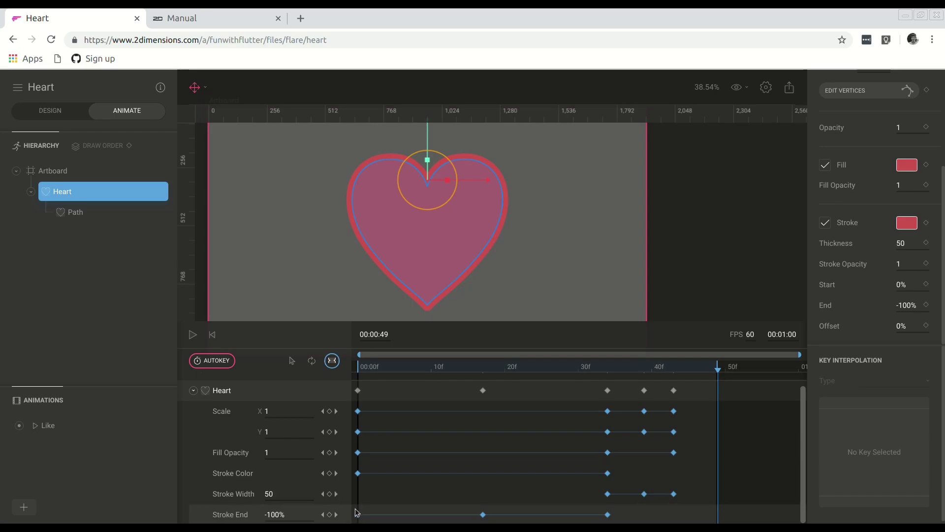
pyautogui.click(359, 515)
pyautogui.click(360, 516)
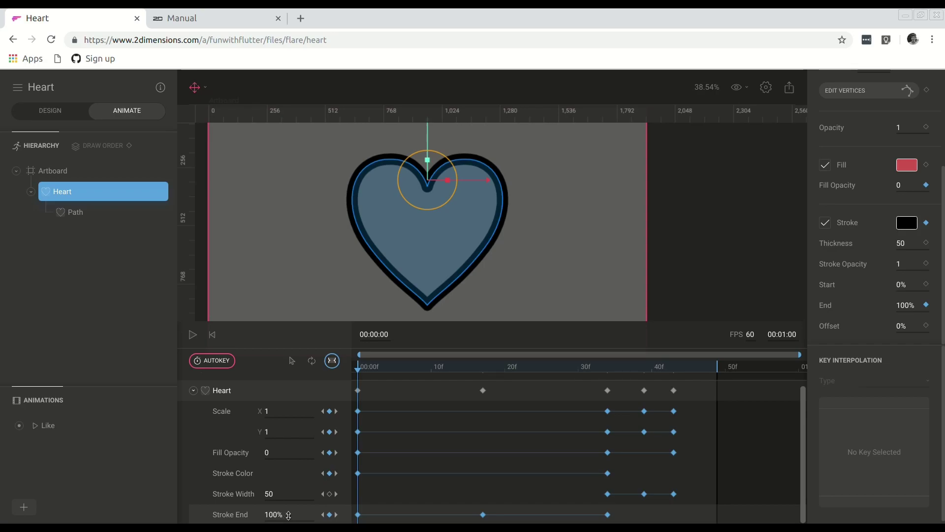
pyautogui.click(482, 366)
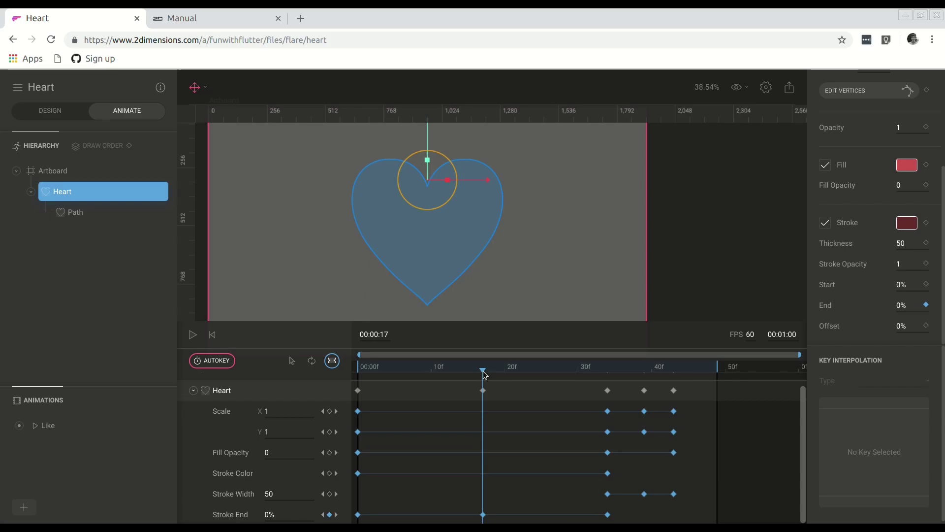
# Scrub the Like animation from frame 1 toward frame 43 to watch the stroke and fill appear.
pyautogui.moveTo(472, 373)
pyautogui.mouseDown()
pyautogui.moveTo(366, 367)
pyautogui.moveTo(474, 363)
pyautogui.moveTo(604, 384)
pyautogui.mouseUp()
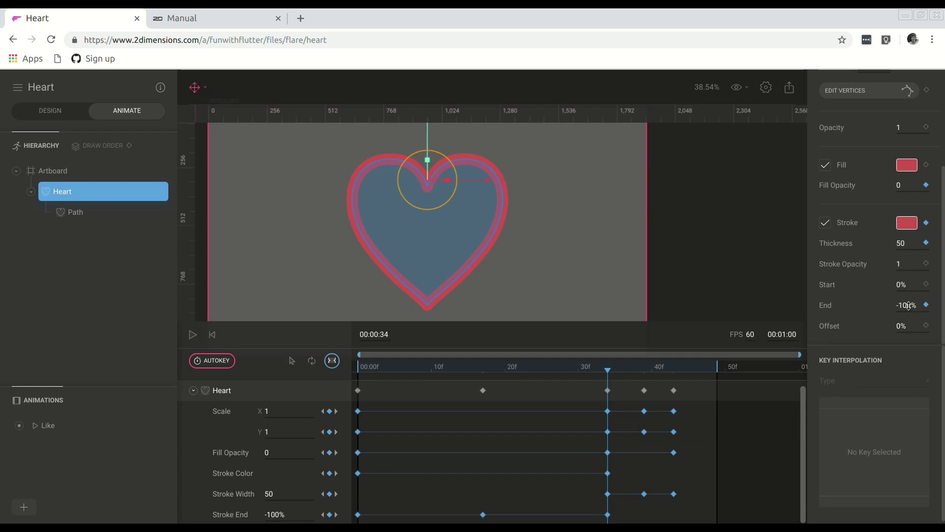
pyautogui.click(609, 367)
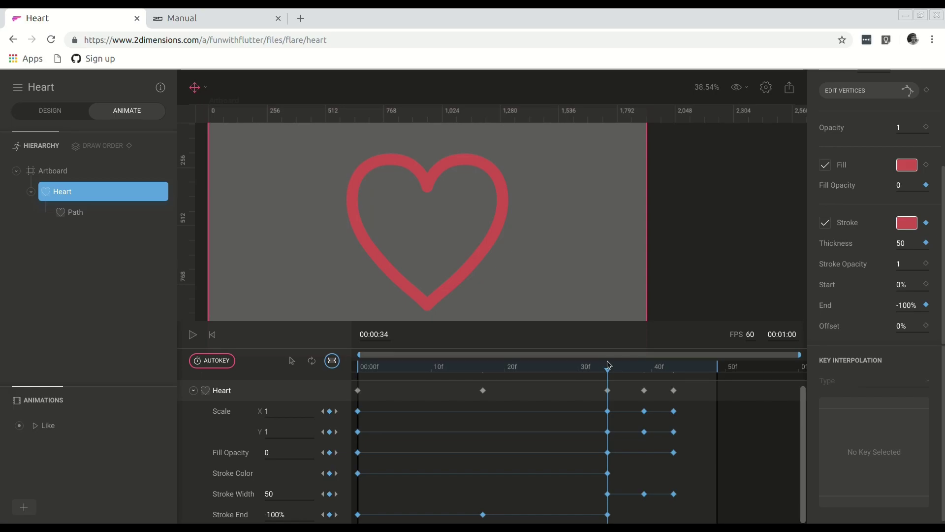
pyautogui.moveTo(608, 364); pyautogui.dragTo(676, 364)
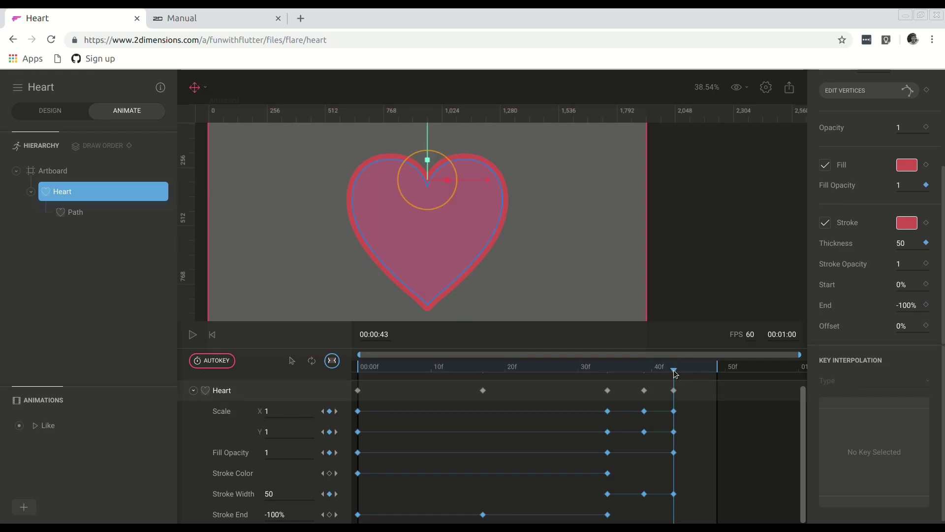
pyautogui.moveTo(676, 373)
pyautogui.mouseDown()
pyautogui.moveTo(646, 376)
pyautogui.moveTo(674, 374)
pyautogui.moveTo(660, 385)
pyautogui.moveTo(645, 372)
pyautogui.moveTo(608, 372)
pyautogui.moveTo(673, 369)
pyautogui.mouseUp()
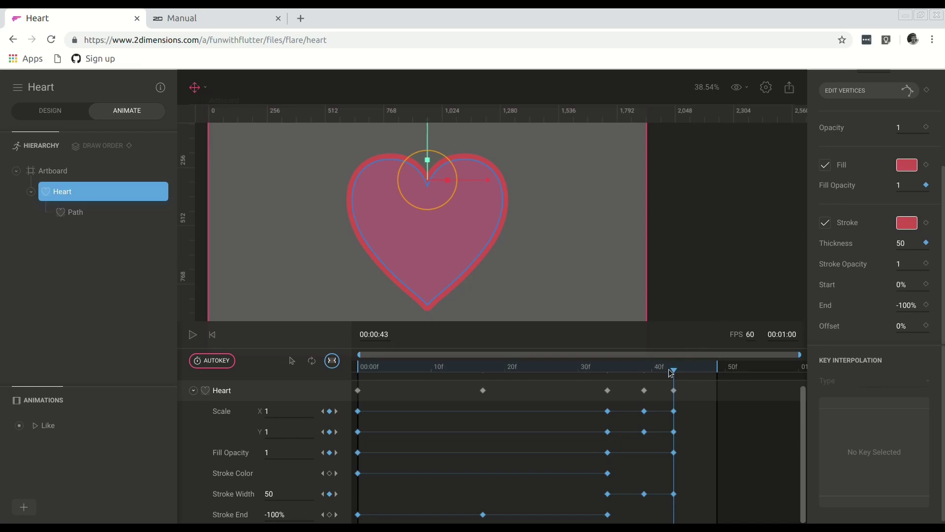
pyautogui.moveTo(675, 374)
pyautogui.mouseDown()
pyautogui.moveTo(375, 368)
pyautogui.moveTo(358, 388)
pyautogui.mouseUp()
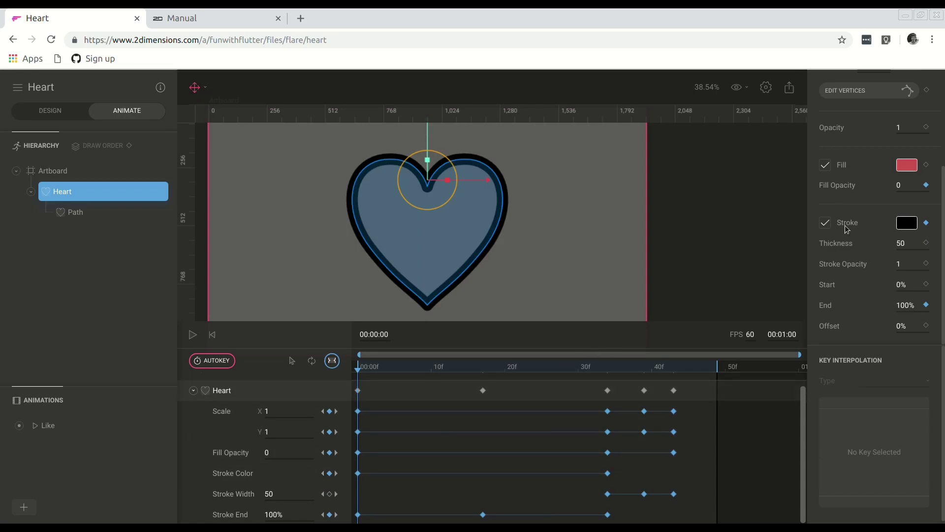
pyautogui.click(607, 368)
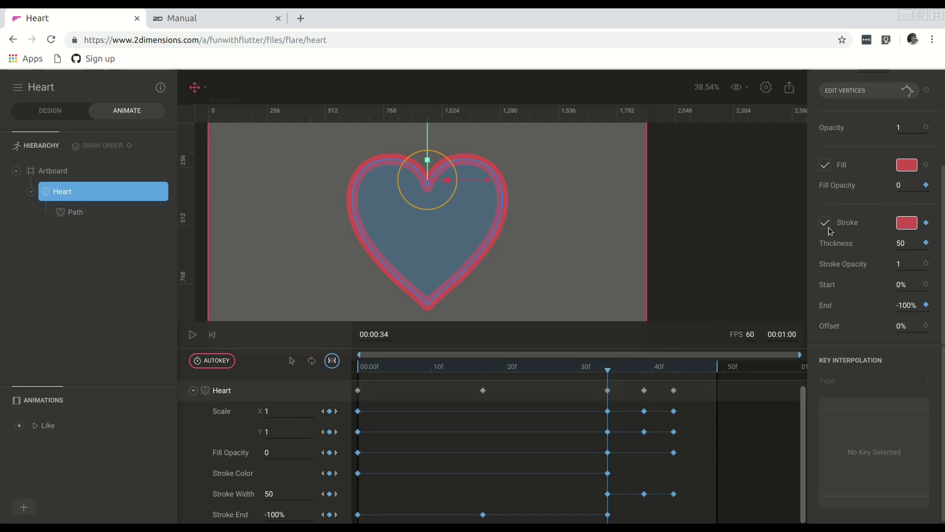
pyautogui.moveTo(608, 373); pyautogui.dragTo(674, 370)
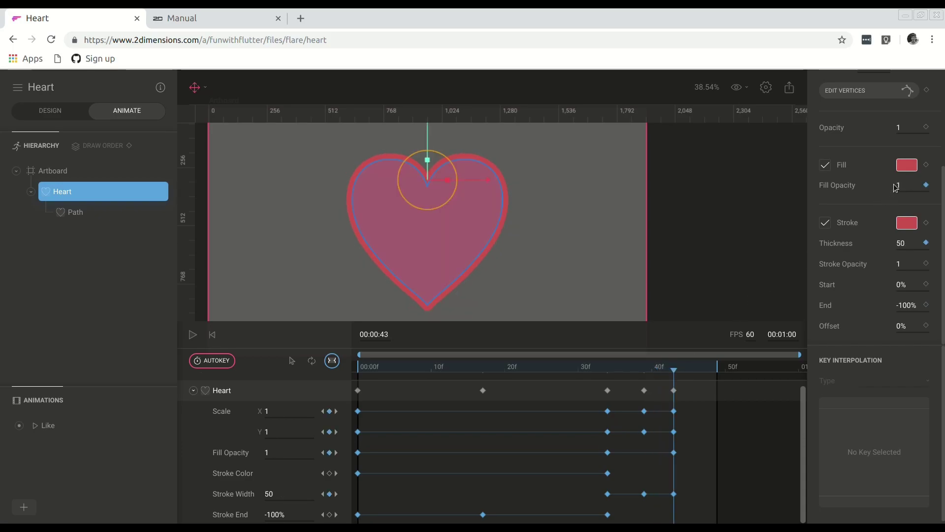